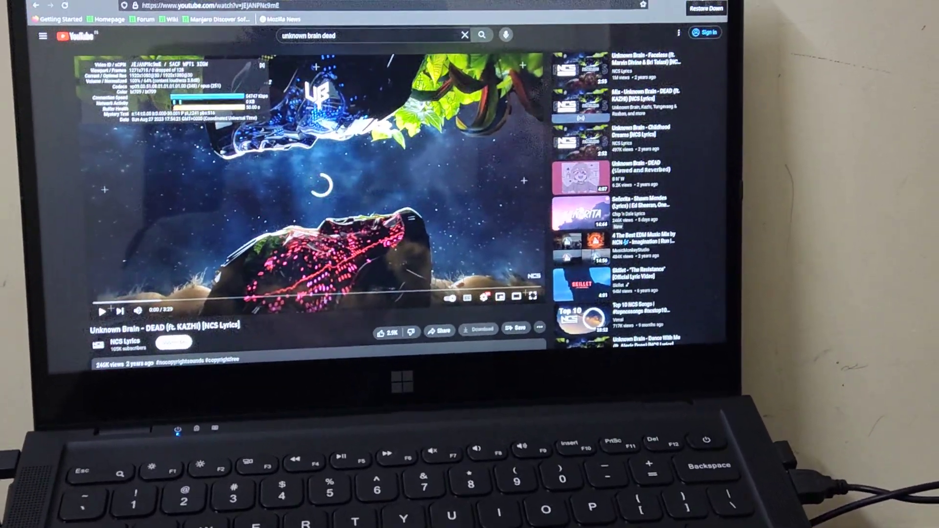
Minimize the Firefox YouTube lyric video window to reveal the GNOME desktop and dock
left_click(742, 44)
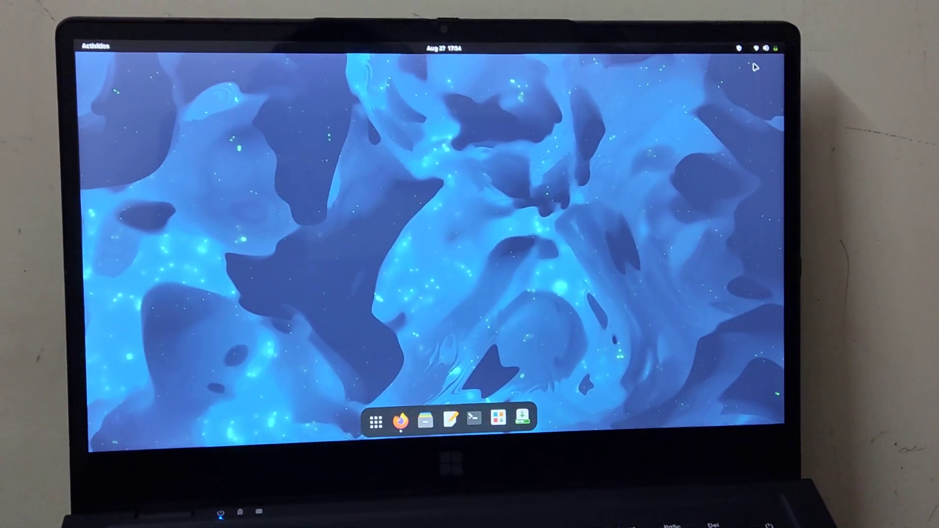
Open GNOME Settings from quick settings to see Wi-Fi connected and visible networks
left_click(756, 54)
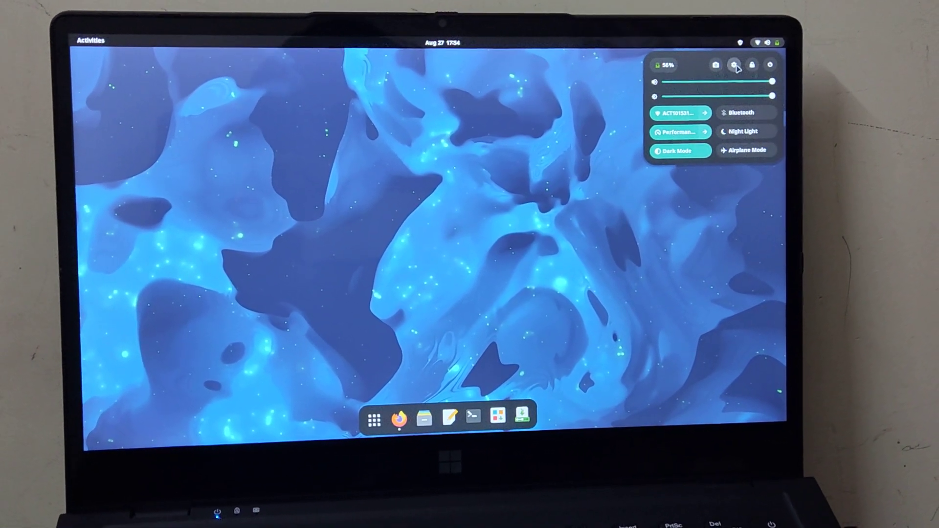
left_click(727, 74)
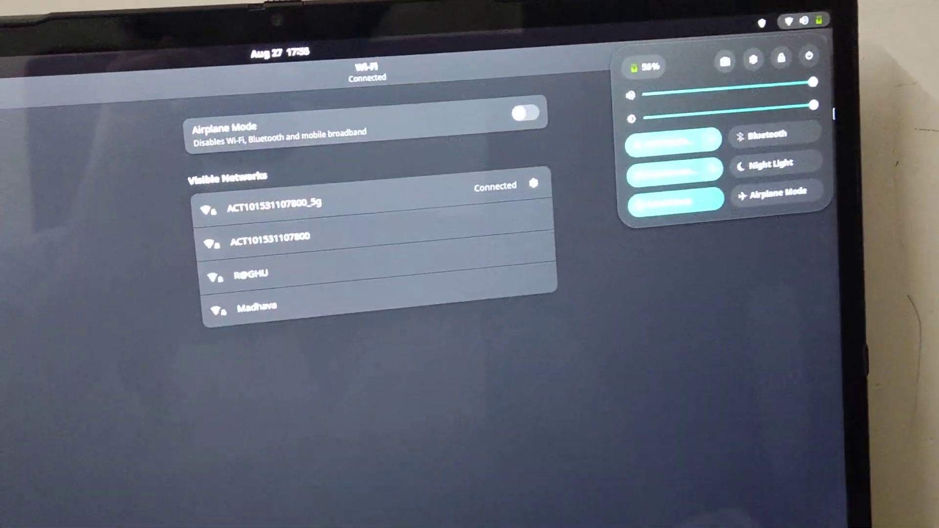
Adjust brightness and volume with the function keys, then mute the speakers
key("XF86AudioRaiseVolume")
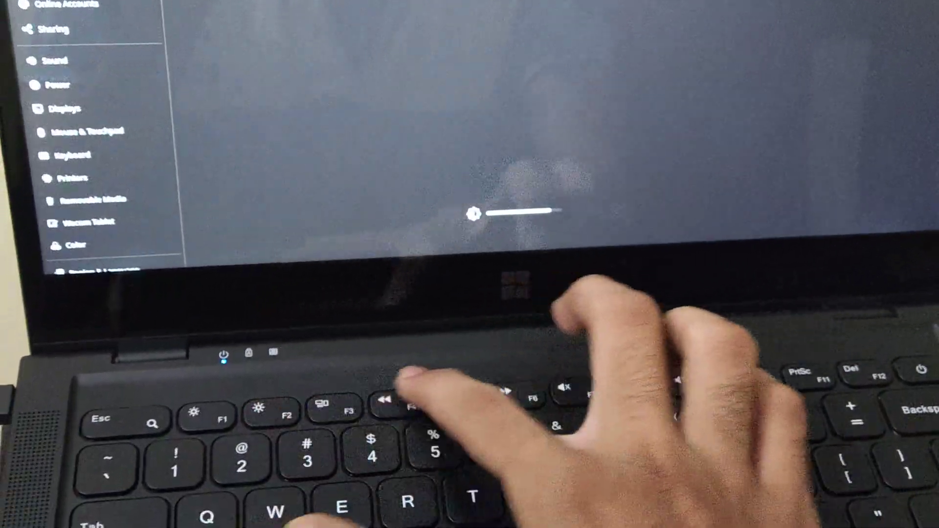
key("XF86AudioLowerVolume")
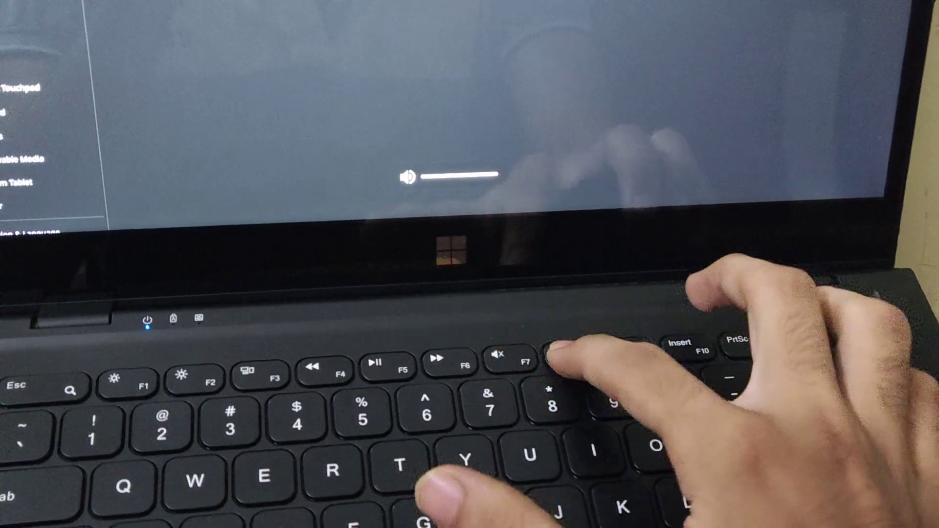
key("XF86AudioMute")
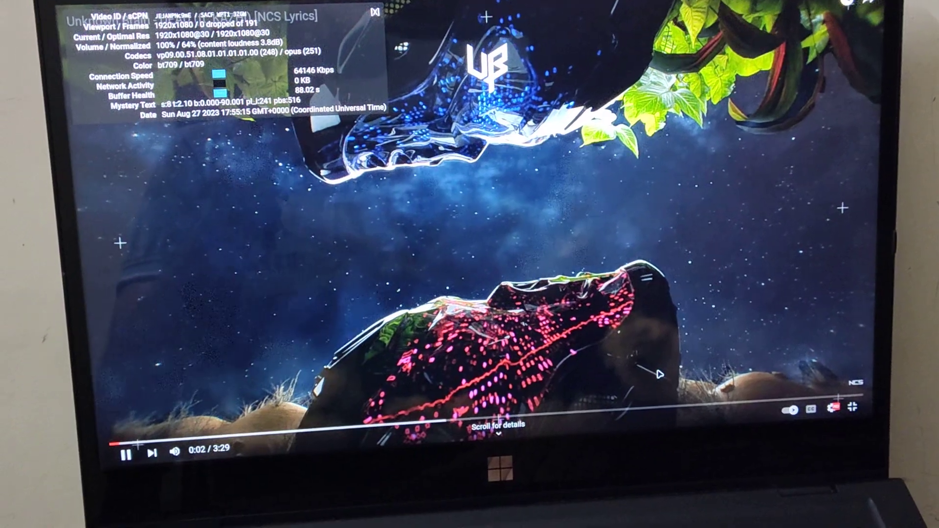
Raise the volume during playback, then pause the lyric video and exit fullscreen
key("XF86AudioRaiseVolume")
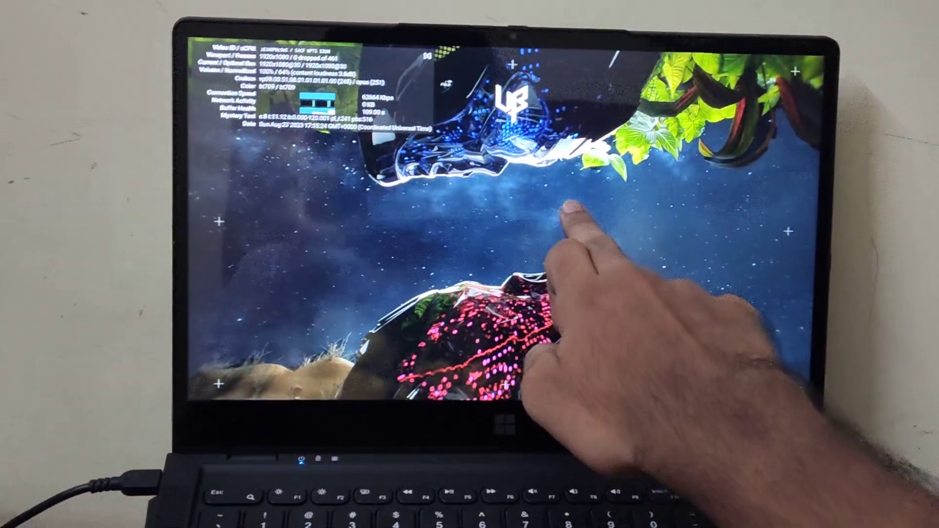
left_click(474, 238)
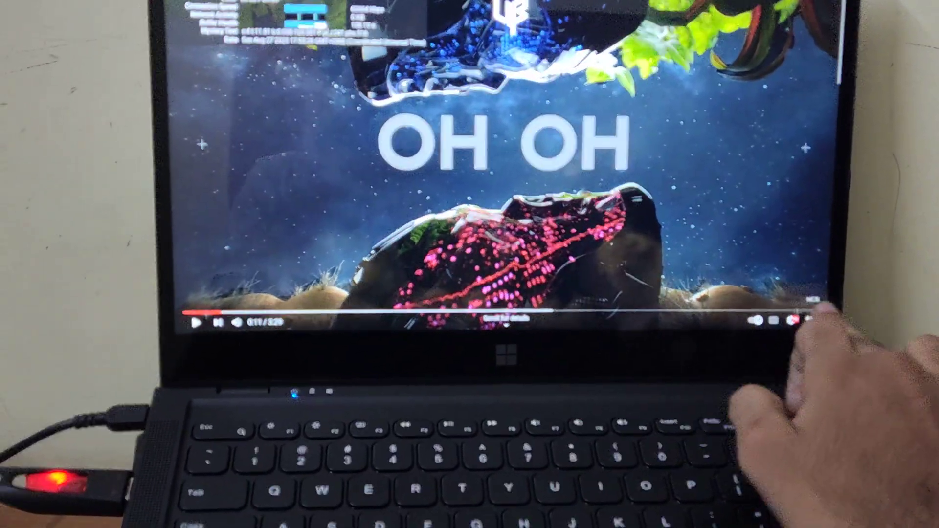
left_click(804, 332)
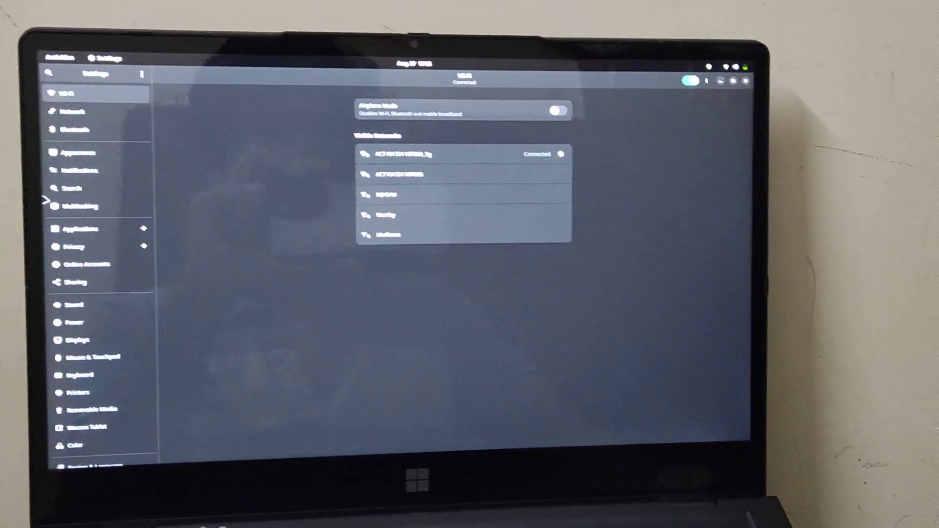
Bring up the quick settings menu over the Wi-Fi page to reach the brightness slider
left_click(749, 74)
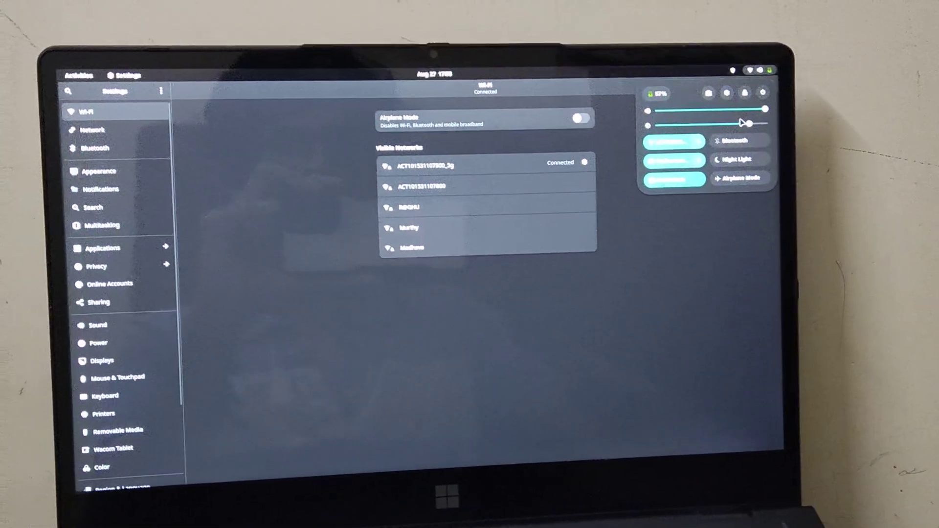